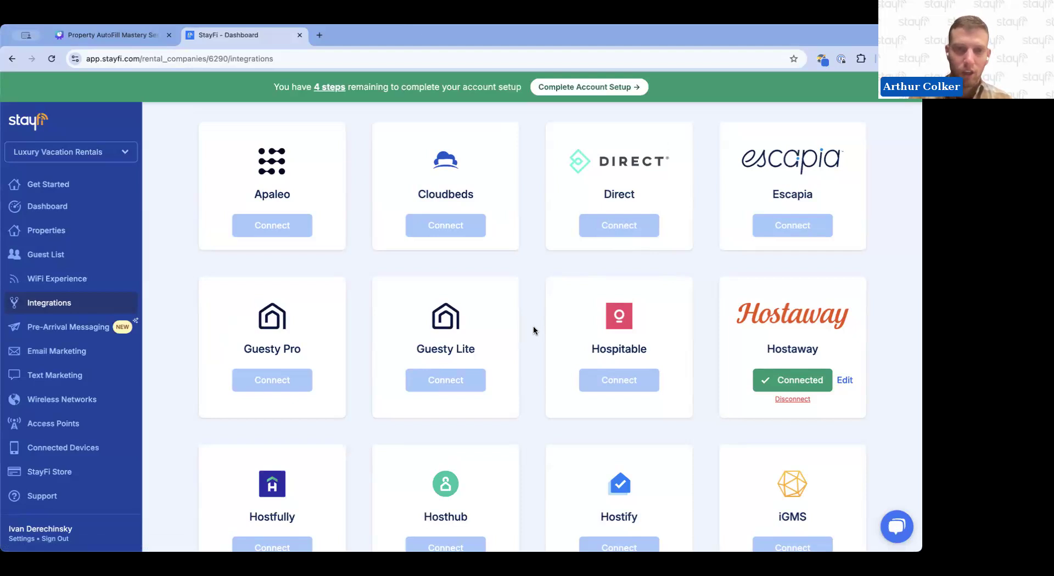
Start a new Upcoming Availability email marketing campaign and continue with the default layout
{"action": "left_click", "coordinate": [86, 358]}
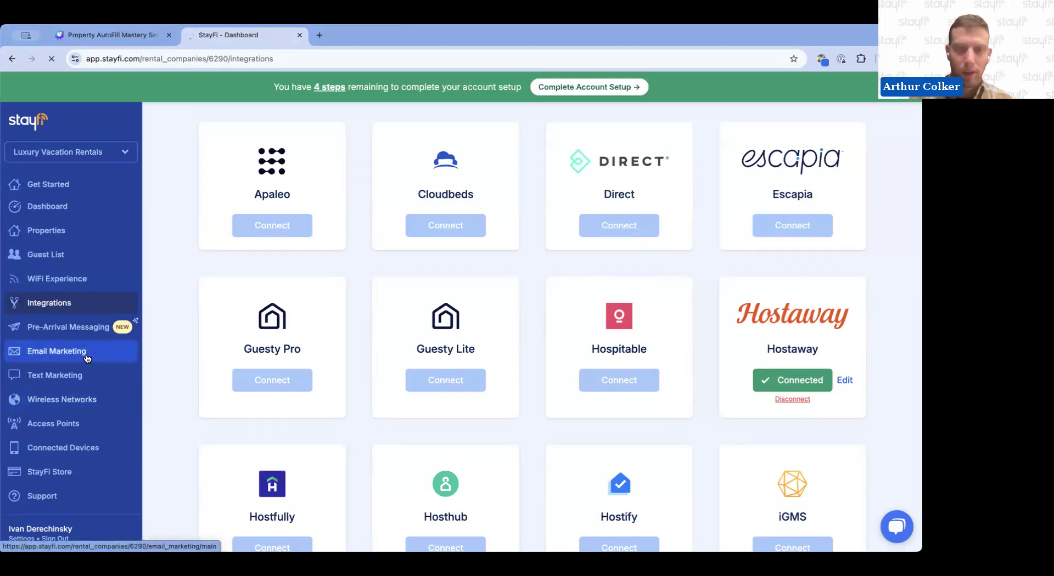
{"action": "scroll", "coordinate": [448, 409], "scroll_direction": "down", "scroll_amount": 4}
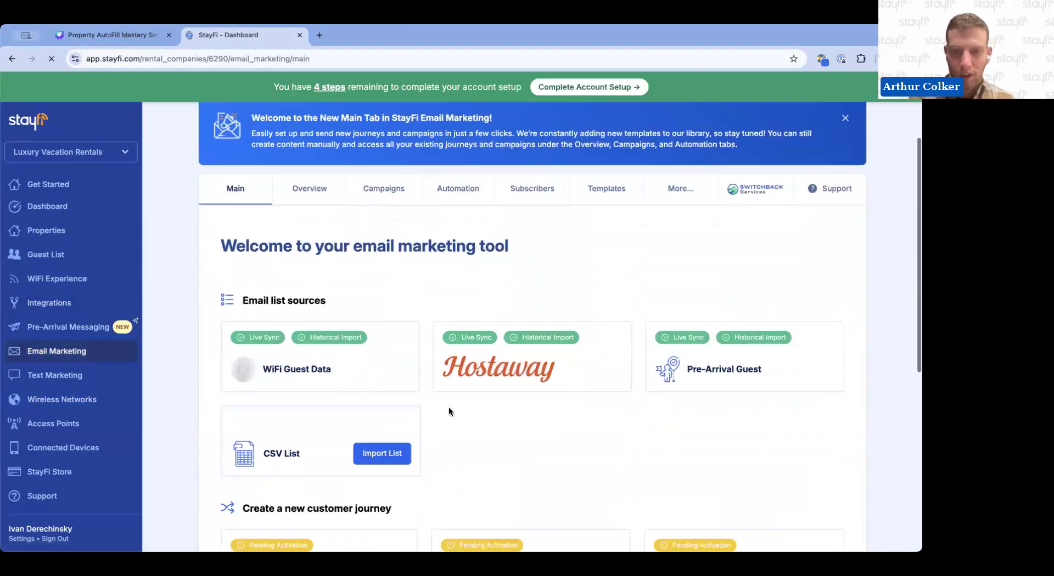
{"action": "scroll", "coordinate": [449, 409], "scroll_direction": "down", "scroll_amount": 4}
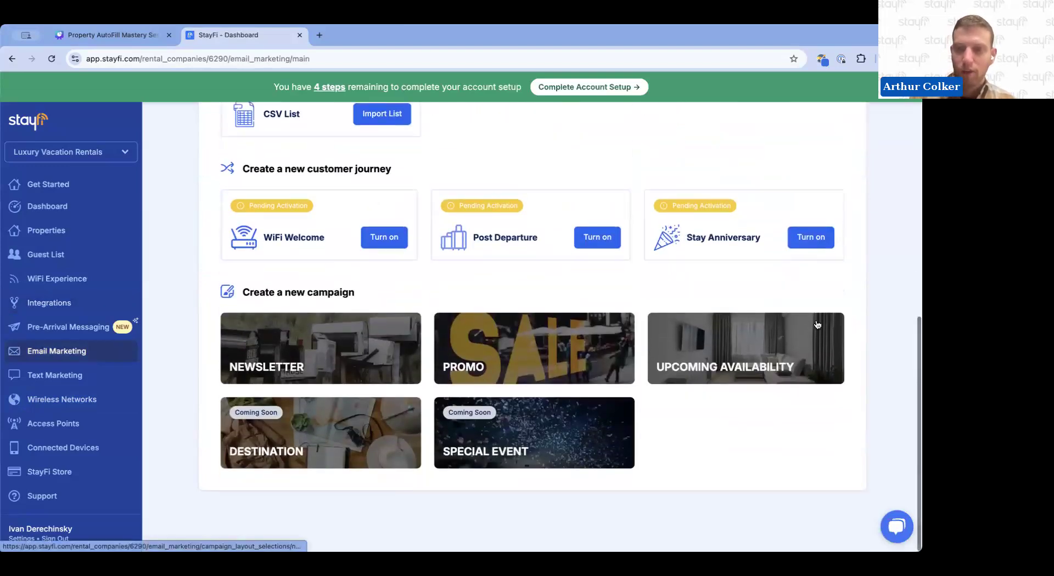
{"action": "left_click", "coordinate": [719, 360]}
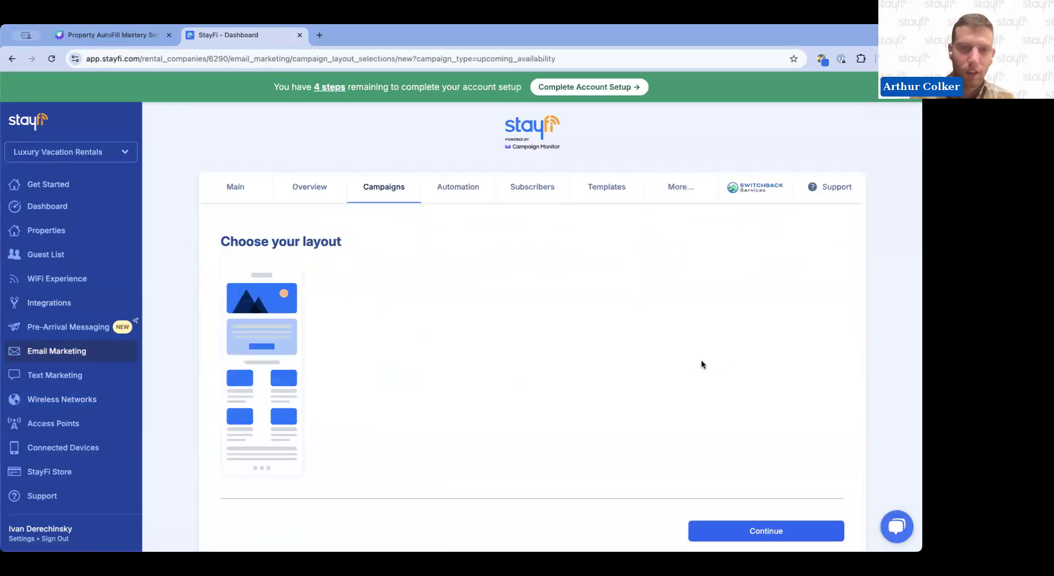
{"action": "left_click", "coordinate": [736, 531]}
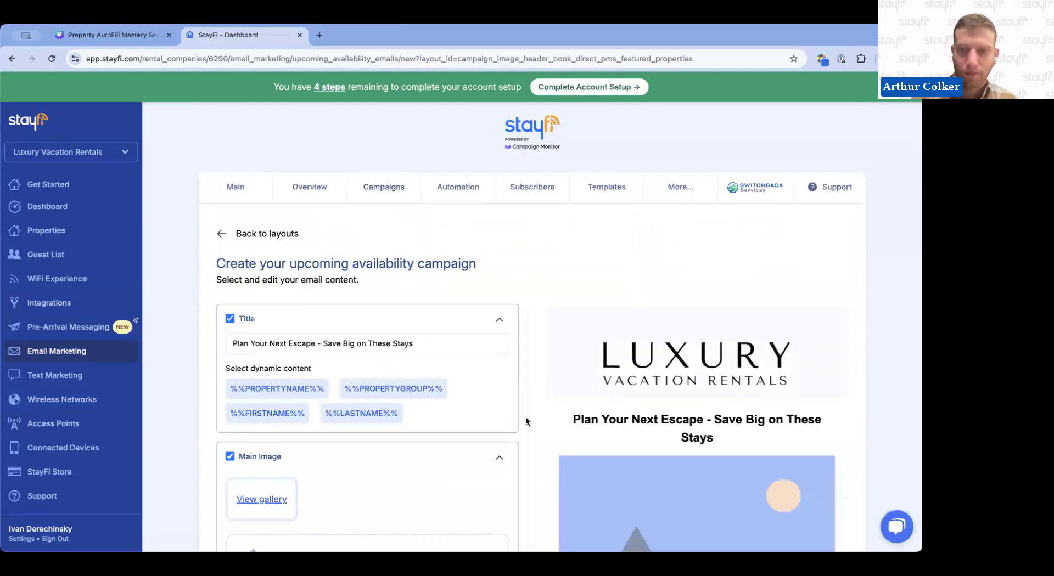
Review the campaign editor's sections from the title down to Featured Properties
{"action": "scroll", "coordinate": [525, 421], "scroll_direction": "down", "scroll_amount": 3}
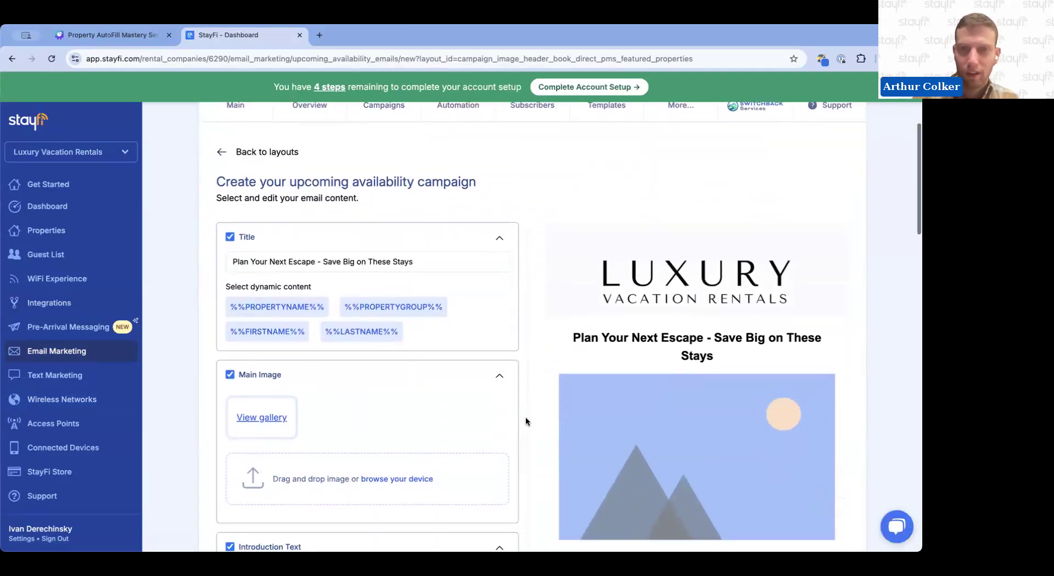
{"action": "scroll", "coordinate": [525, 421], "scroll_direction": "down", "scroll_amount": 5}
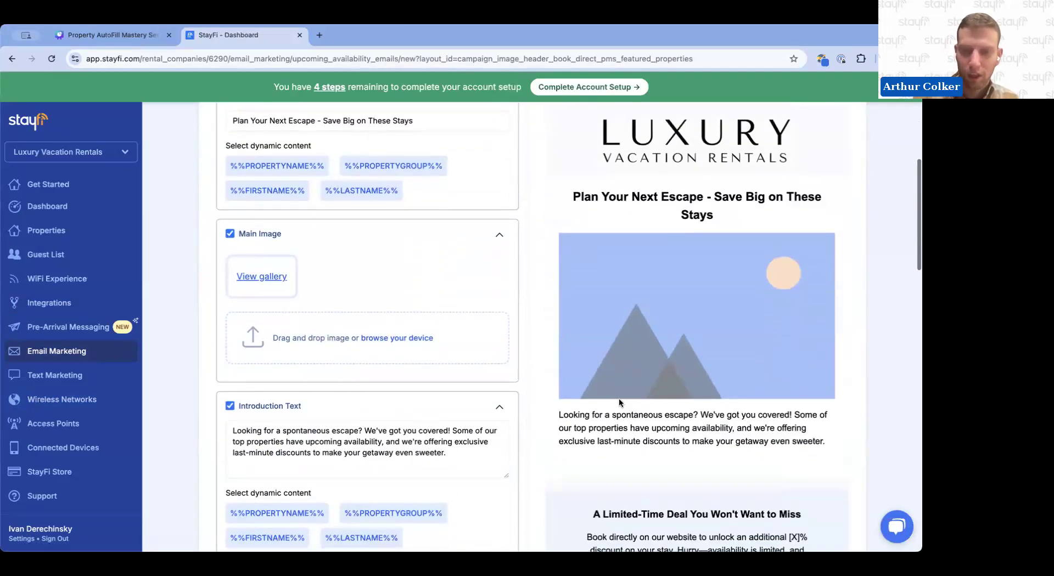
{"action": "scroll", "coordinate": [564, 374], "scroll_direction": "up", "scroll_amount": 2}
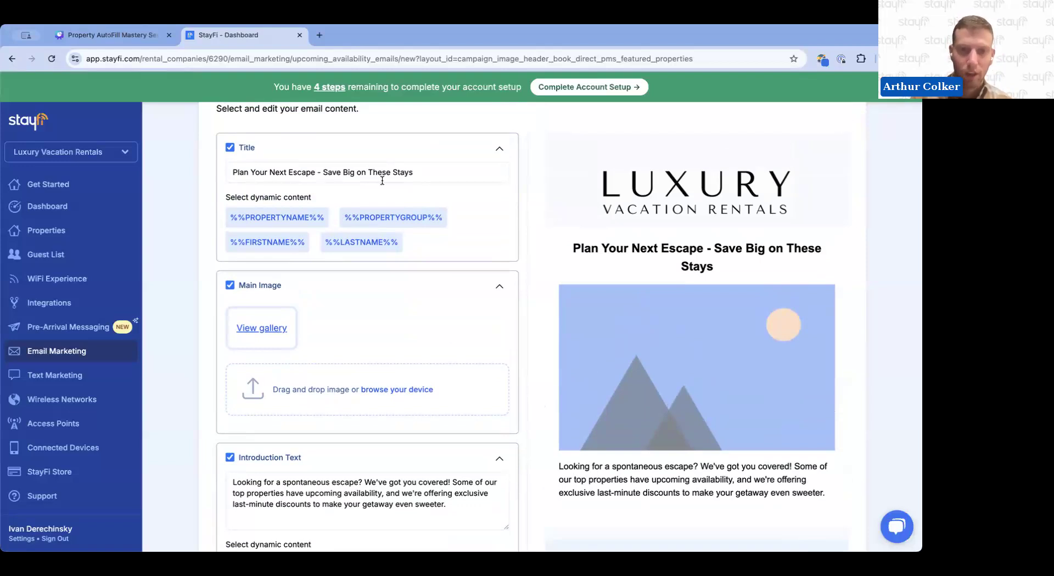
{"action": "scroll", "coordinate": [406, 451], "scroll_direction": "down", "scroll_amount": 2}
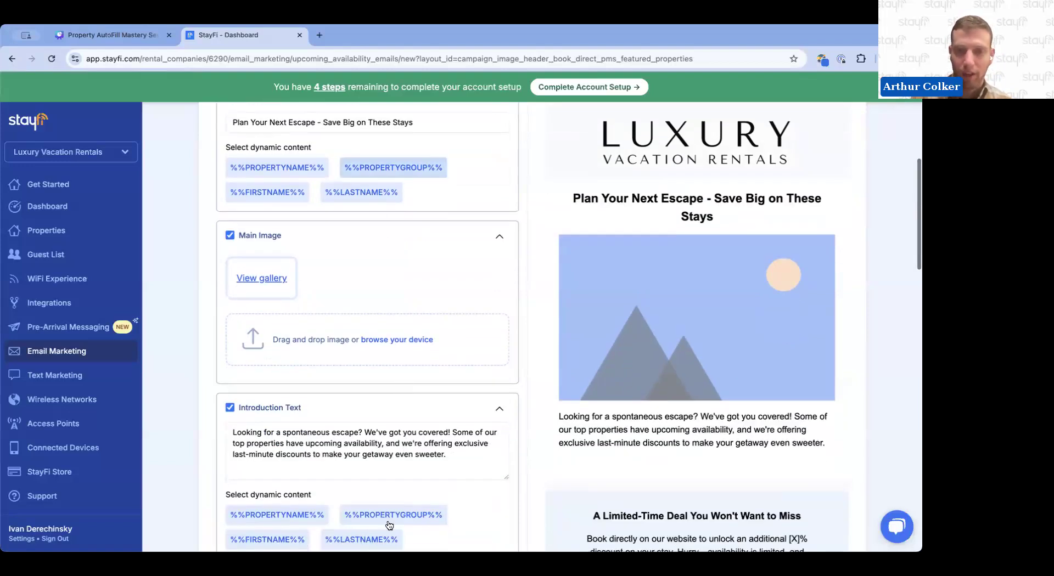
{"action": "scroll", "coordinate": [399, 478], "scroll_direction": "down", "scroll_amount": 10}
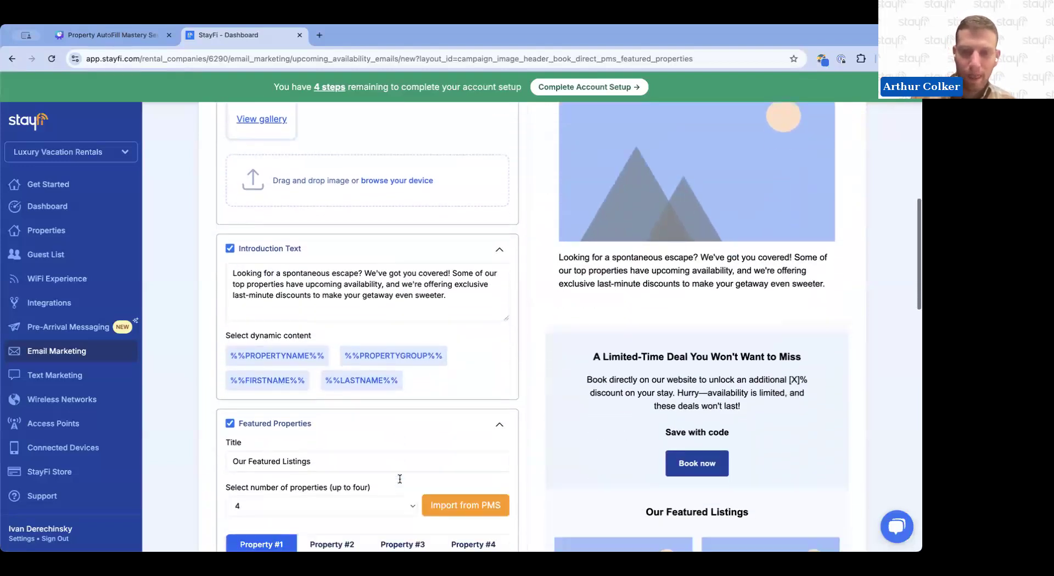
{"action": "scroll", "coordinate": [399, 483], "scroll_direction": "down", "scroll_amount": 5}
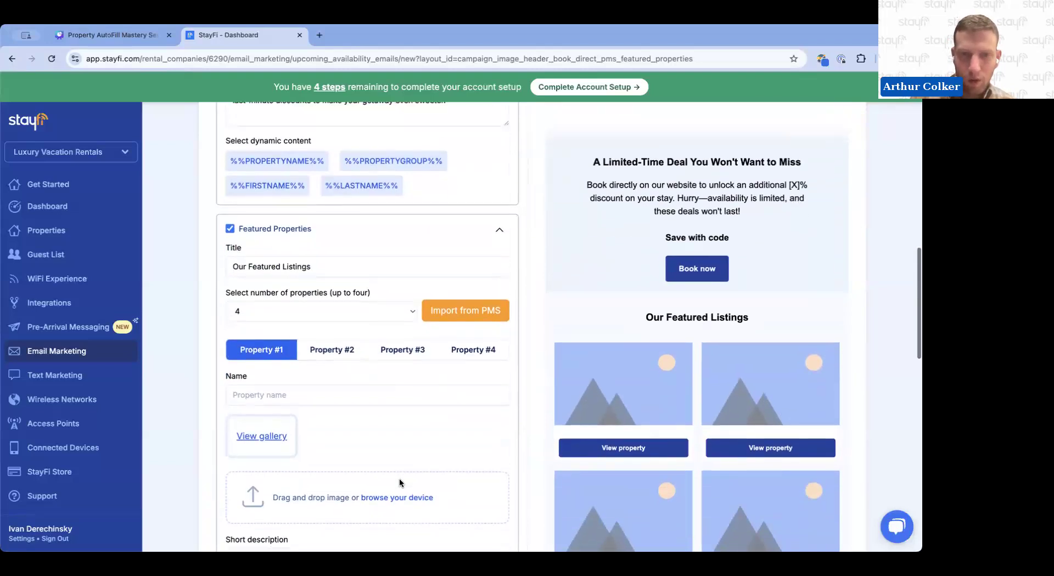
{"action": "scroll", "coordinate": [399, 483], "scroll_direction": "down", "scroll_amount": 1}
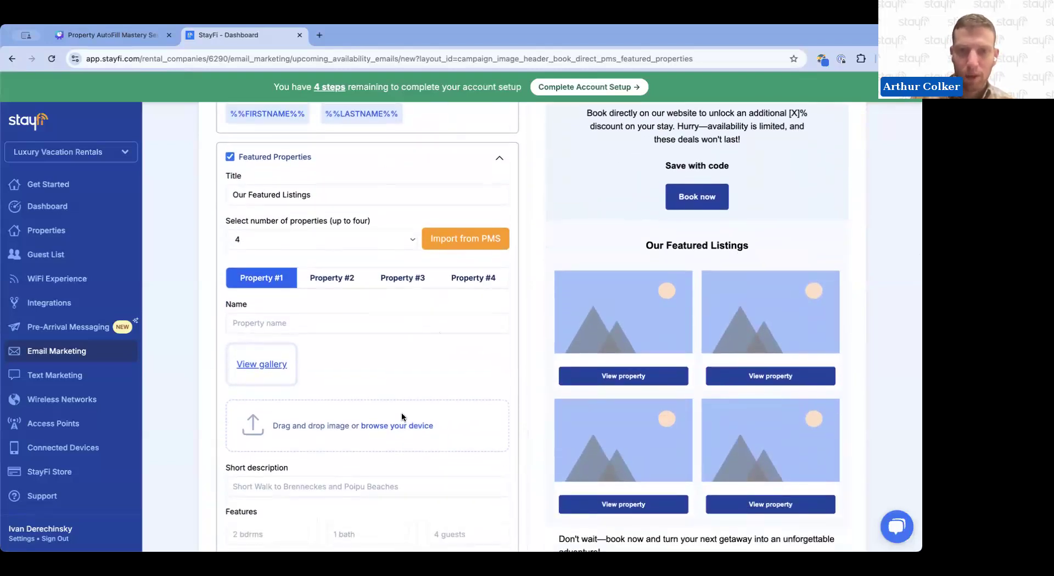
{"action": "scroll", "coordinate": [401, 412], "scroll_direction": "down", "scroll_amount": 1}
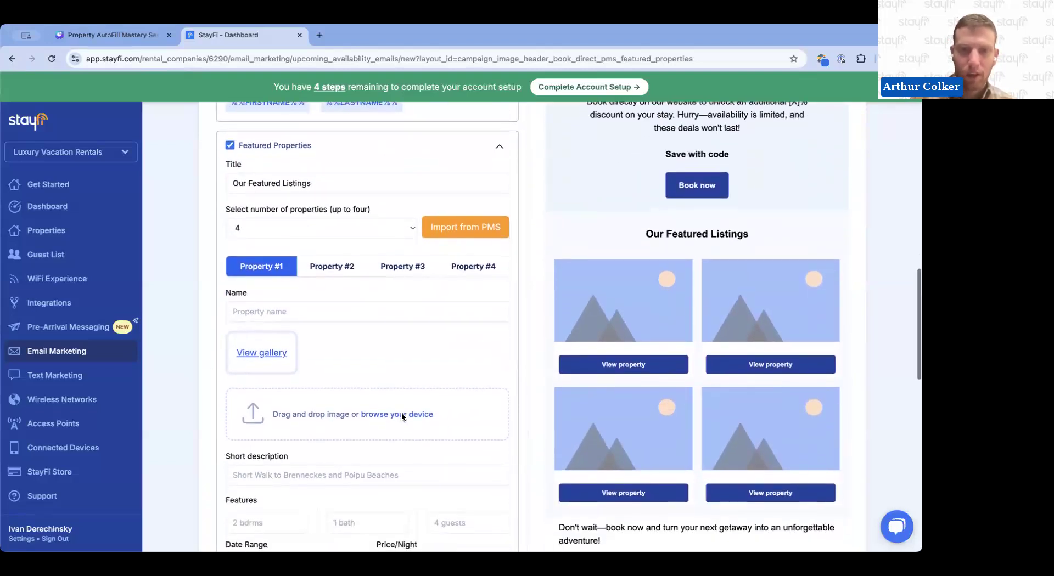
Import properties from the PMS, searching availability from 01/22/2025 to 02/22/2025 with a 2-night minimum
{"action": "left_click", "coordinate": [483, 235]}
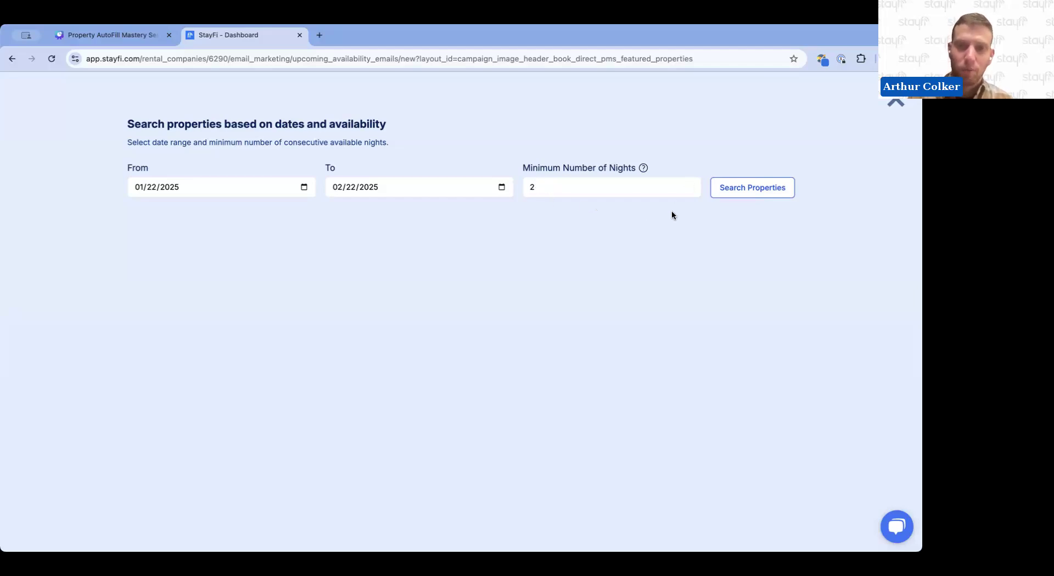
{"action": "left_click", "coordinate": [691, 184]}
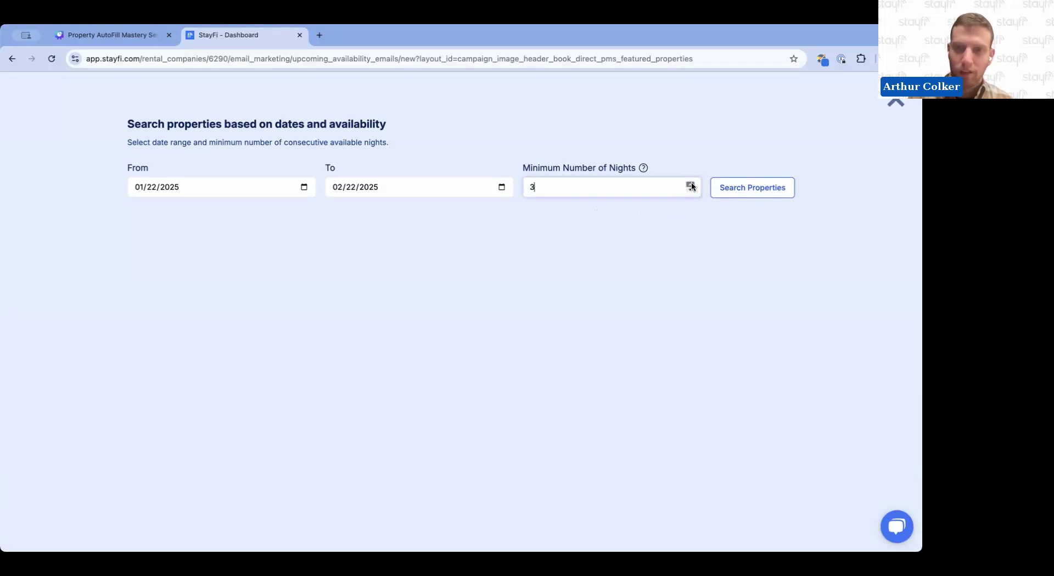
{"action": "left_click", "coordinate": [691, 190]}
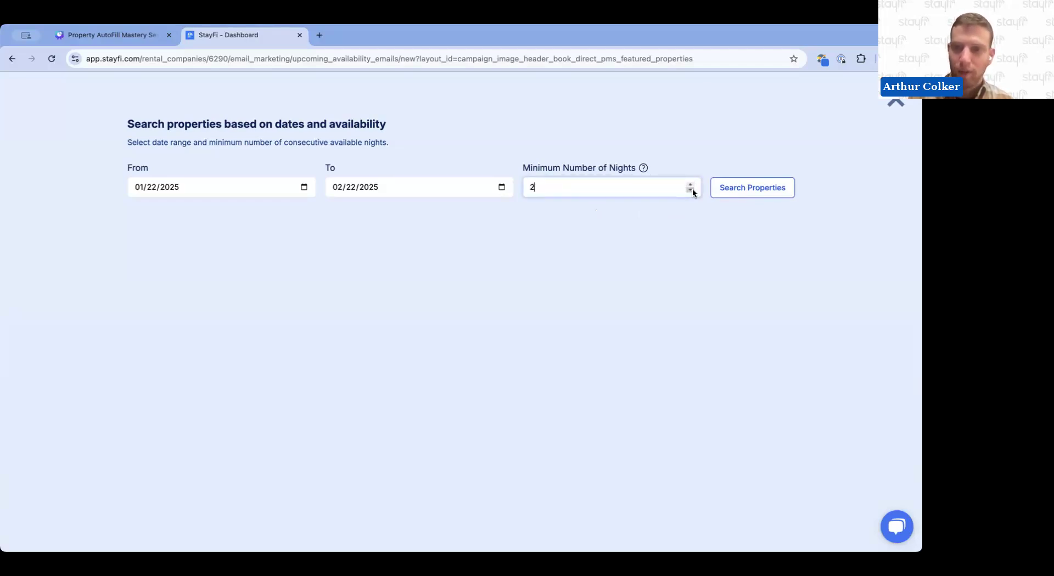
{"action": "left_click", "coordinate": [727, 190]}
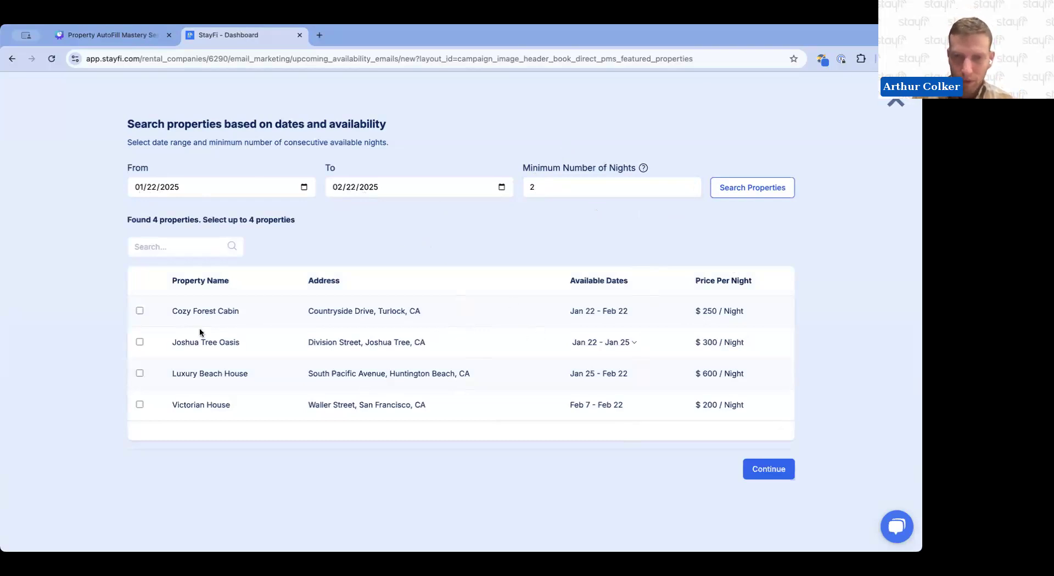
Select all four found properties for the campaign
{"action": "left_click", "coordinate": [139, 312]}
{"action": "left_click", "coordinate": [139, 342]}
{"action": "left_click", "coordinate": [140, 374]}
{"action": "left_click", "coordinate": [140, 404]}
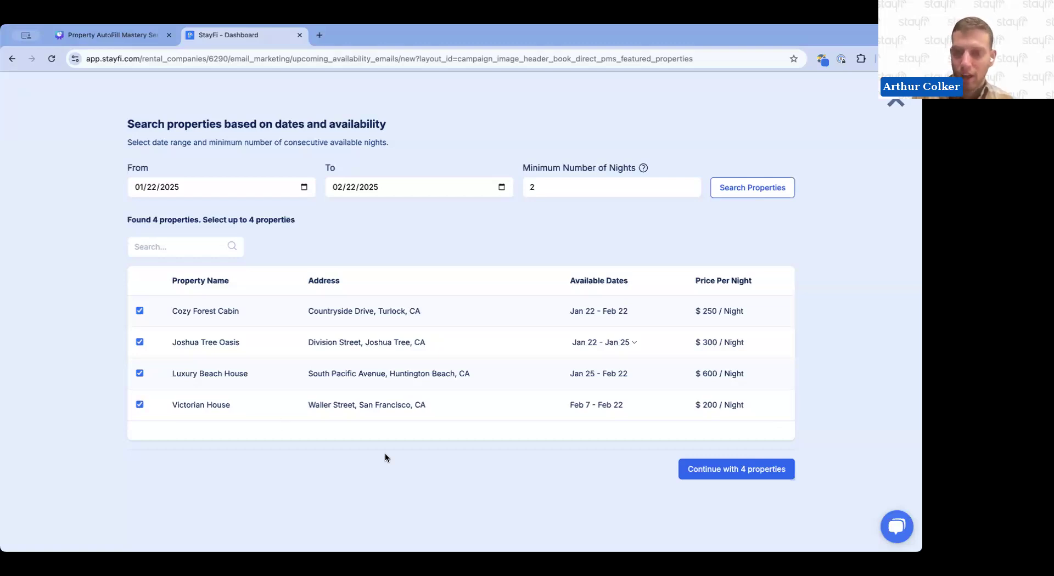
Switch Joshua Tree Oasis to the Feb 1 - Feb 22 dates and continue with the four properties
{"action": "left_click", "coordinate": [633, 343]}
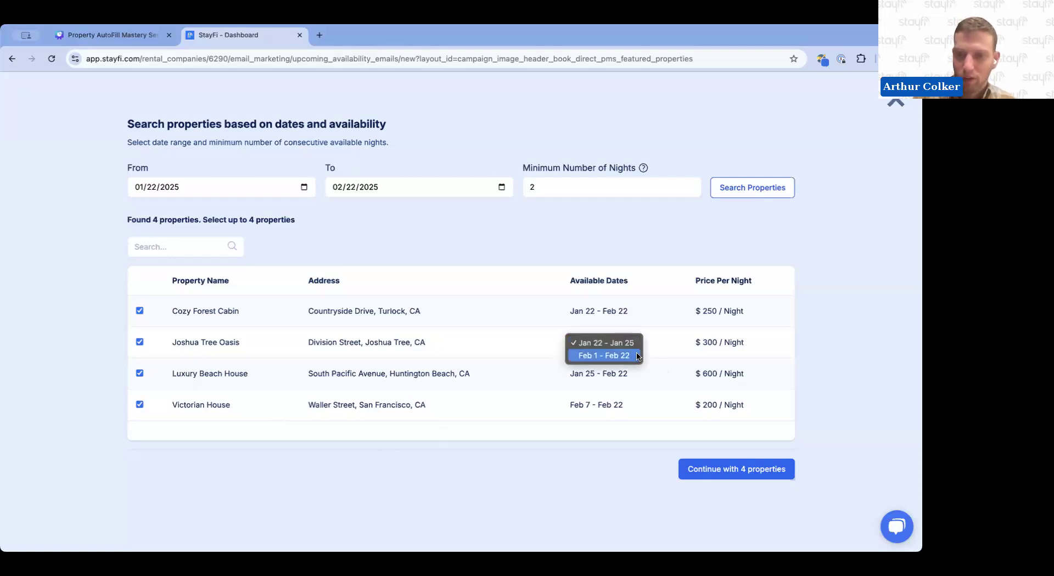
{"action": "left_click", "coordinate": [657, 334]}
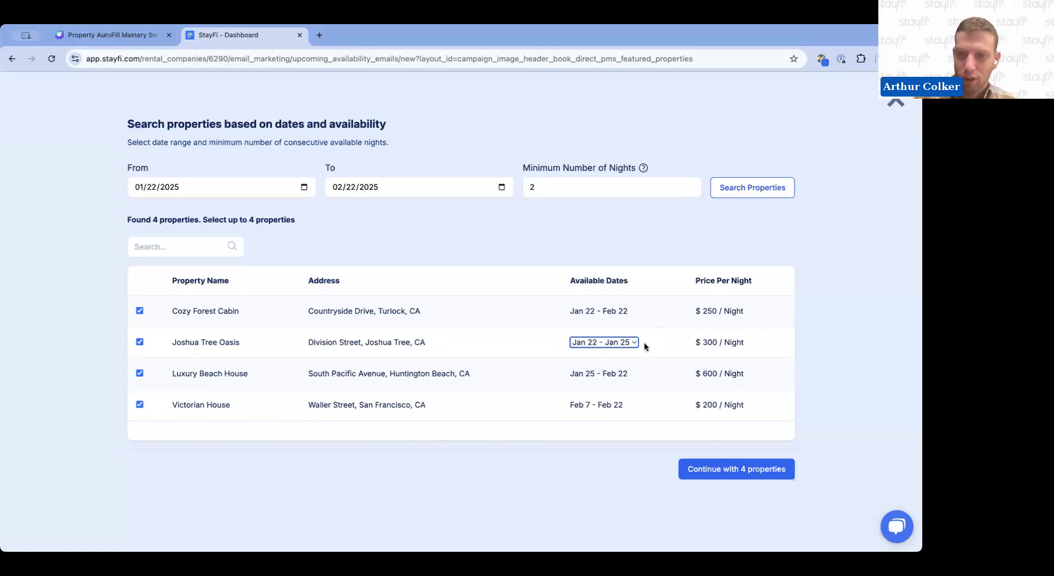
{"action": "left_click", "coordinate": [634, 343]}
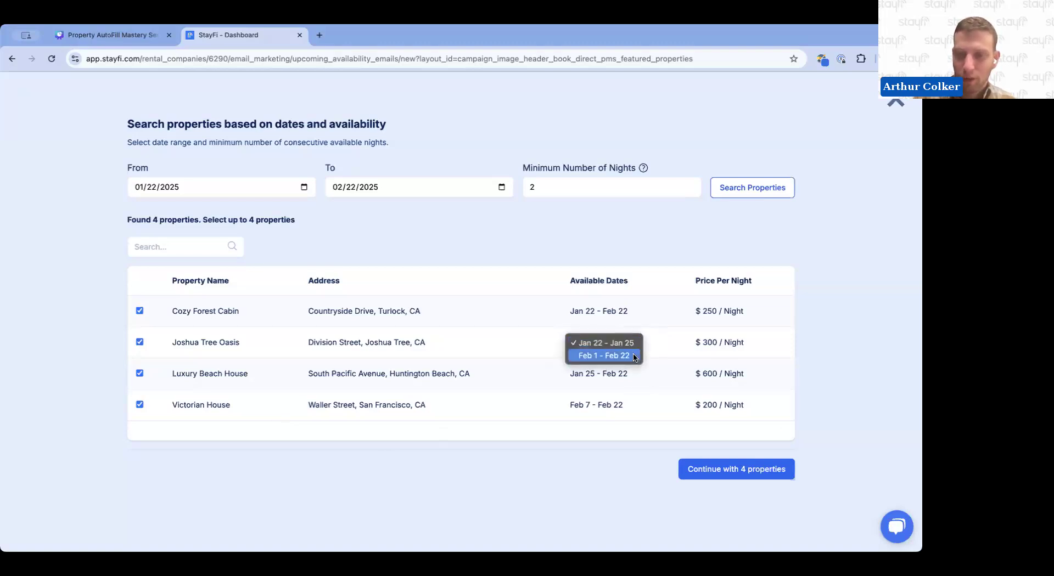
{"action": "left_click", "coordinate": [634, 357]}
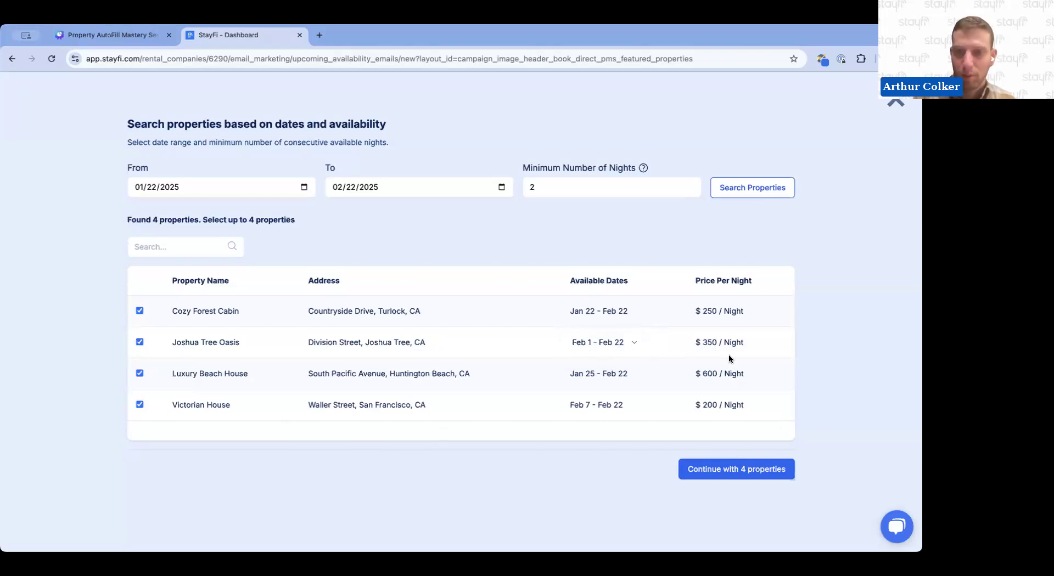
{"action": "left_click", "coordinate": [634, 344]}
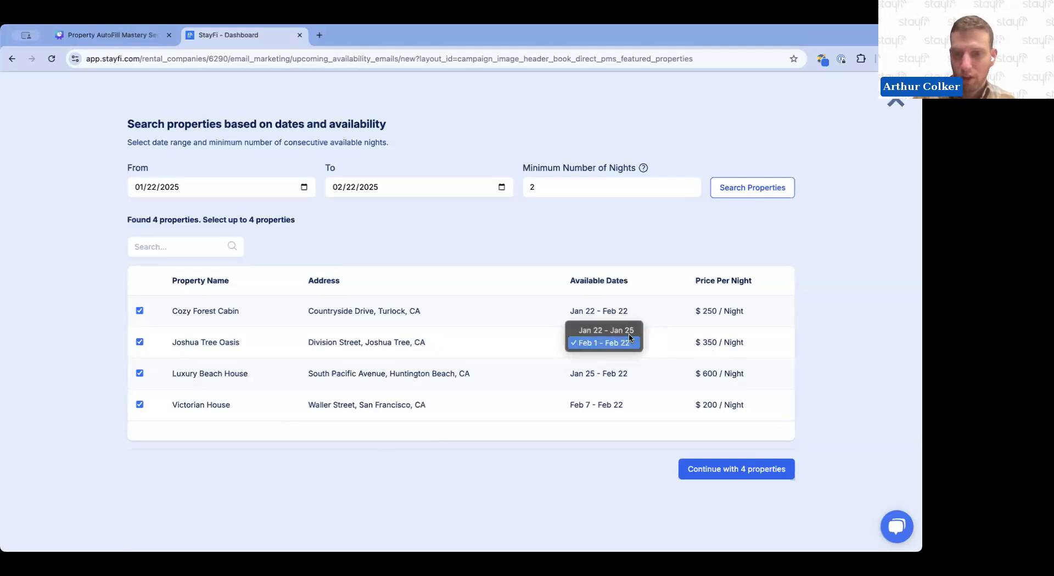
{"action": "left_click", "coordinate": [631, 329]}
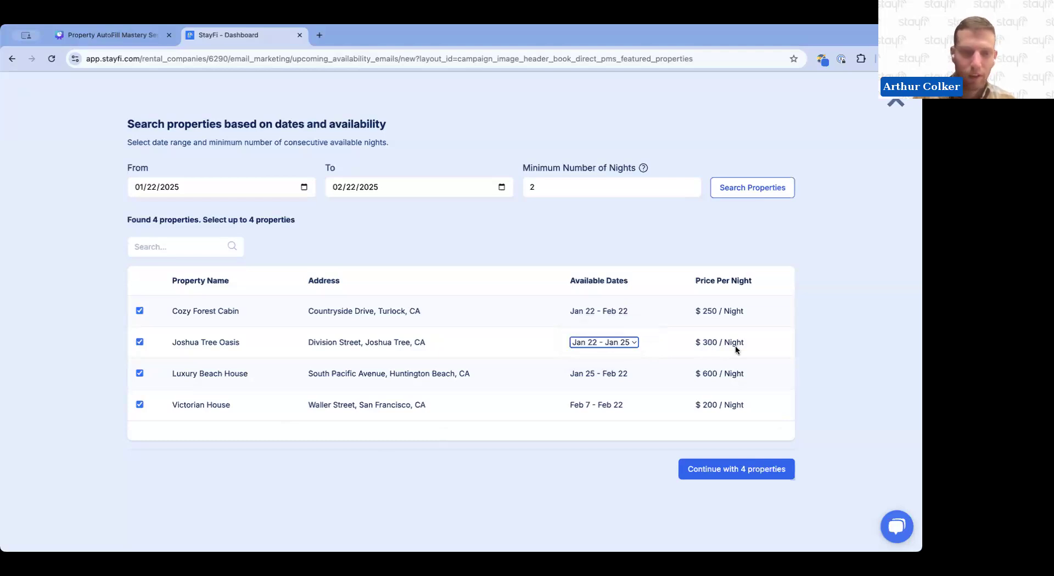
{"action": "left_click", "coordinate": [632, 345]}
{"action": "left_click", "coordinate": [615, 358]}
{"action": "left_click", "coordinate": [756, 354]}
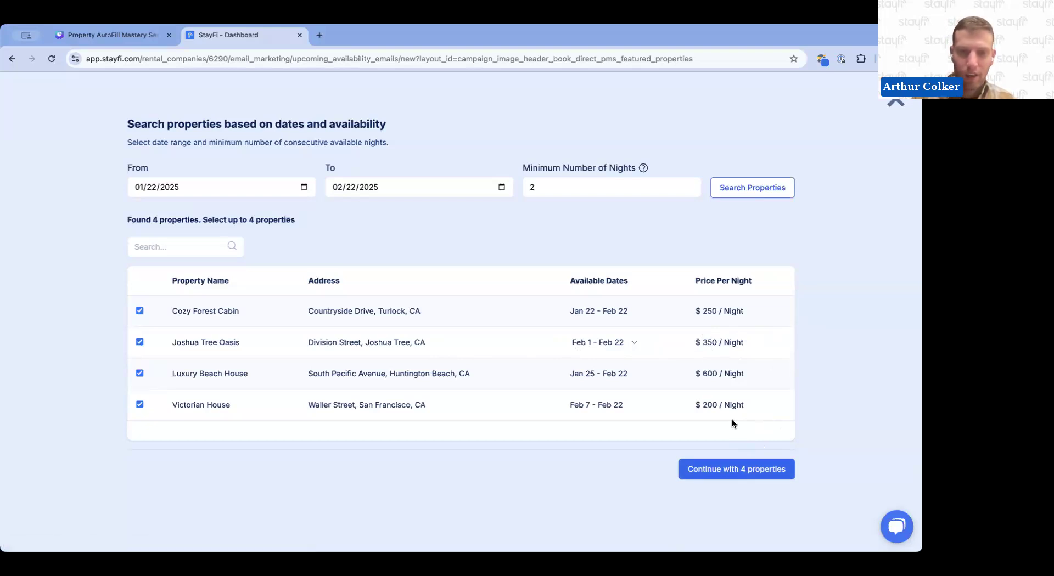
{"action": "left_click", "coordinate": [738, 471]}
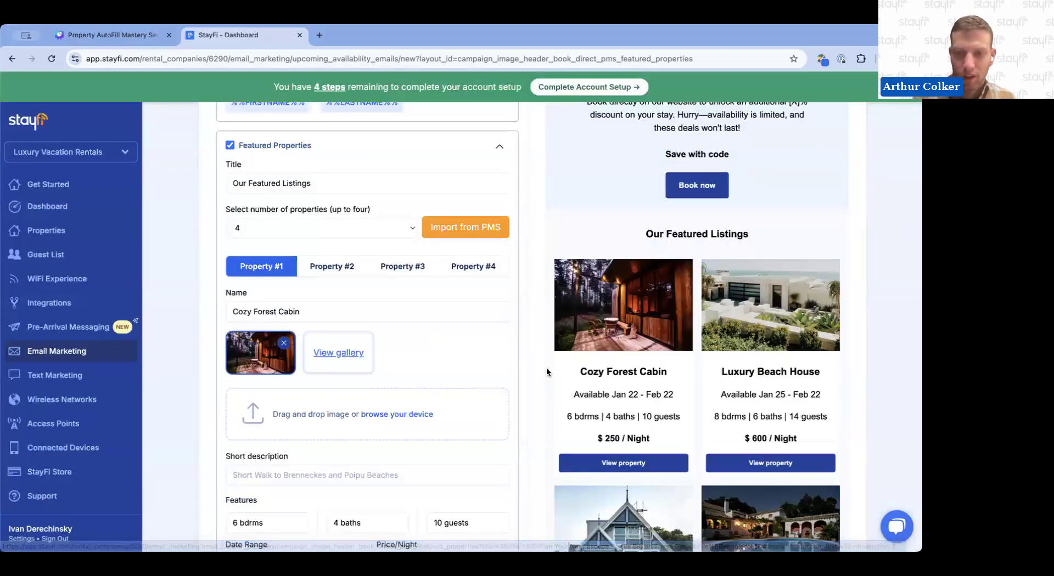
Review the first imported property's details, link and the featured listings preview
{"action": "scroll", "coordinate": [526, 377], "scroll_direction": "down", "scroll_amount": 3}
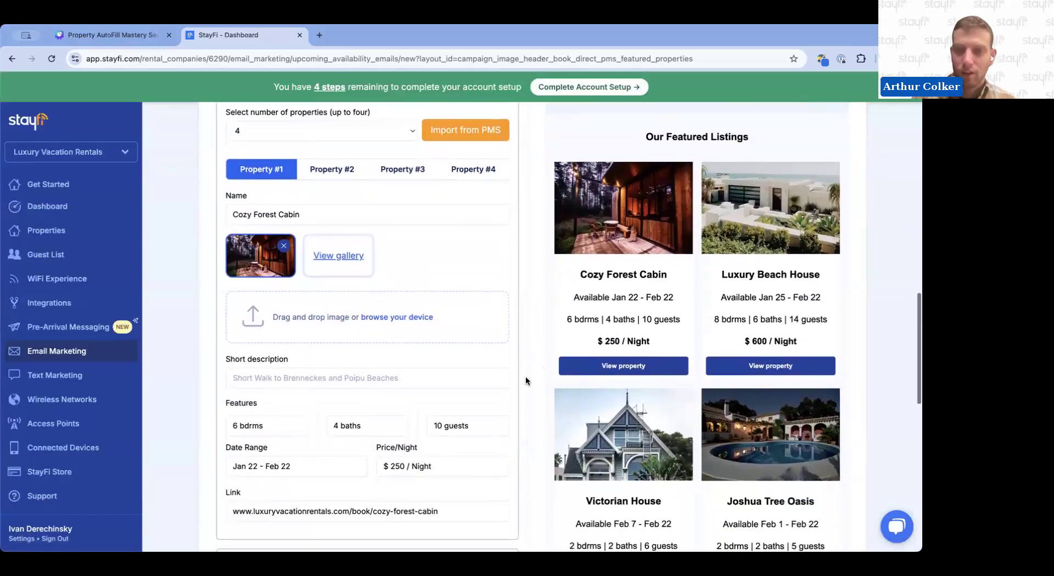
{"action": "scroll", "coordinate": [526, 377], "scroll_direction": "down", "scroll_amount": 1}
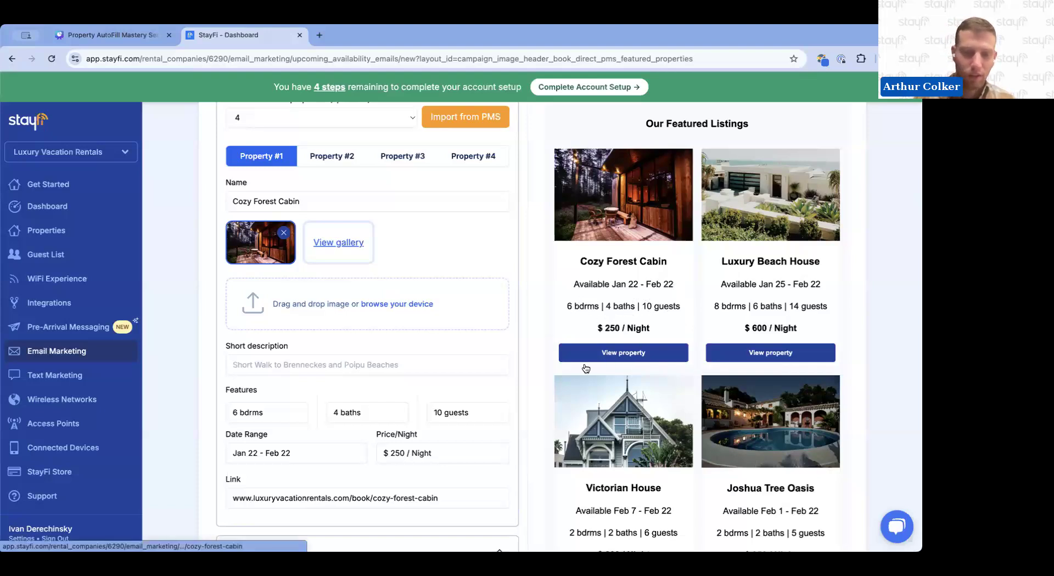
{"action": "scroll", "coordinate": [455, 388], "scroll_direction": "down", "scroll_amount": 1}
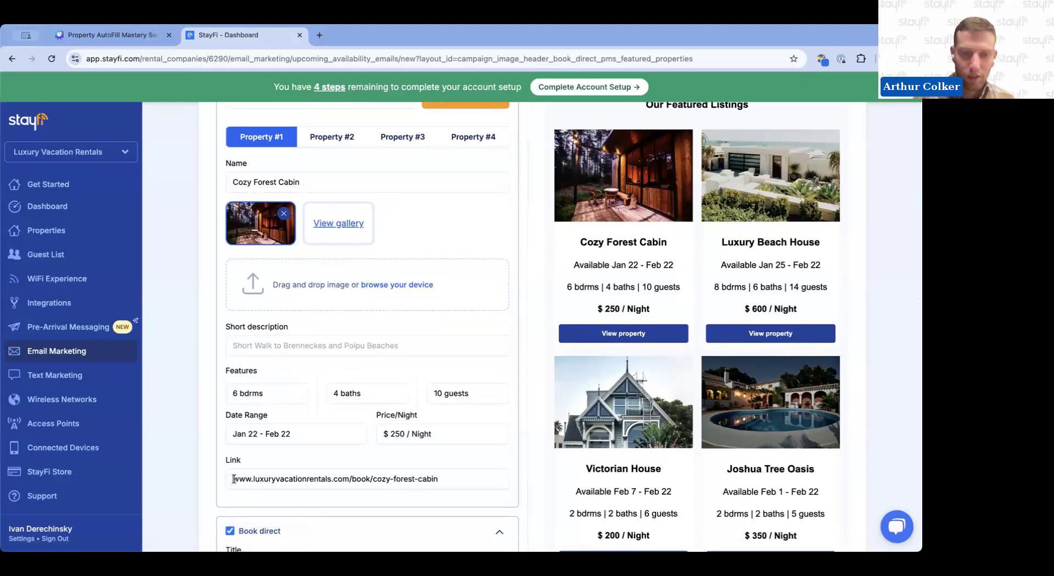
{"action": "left_click_drag", "start_coordinate": [226, 480], "coordinate": [438, 479]}
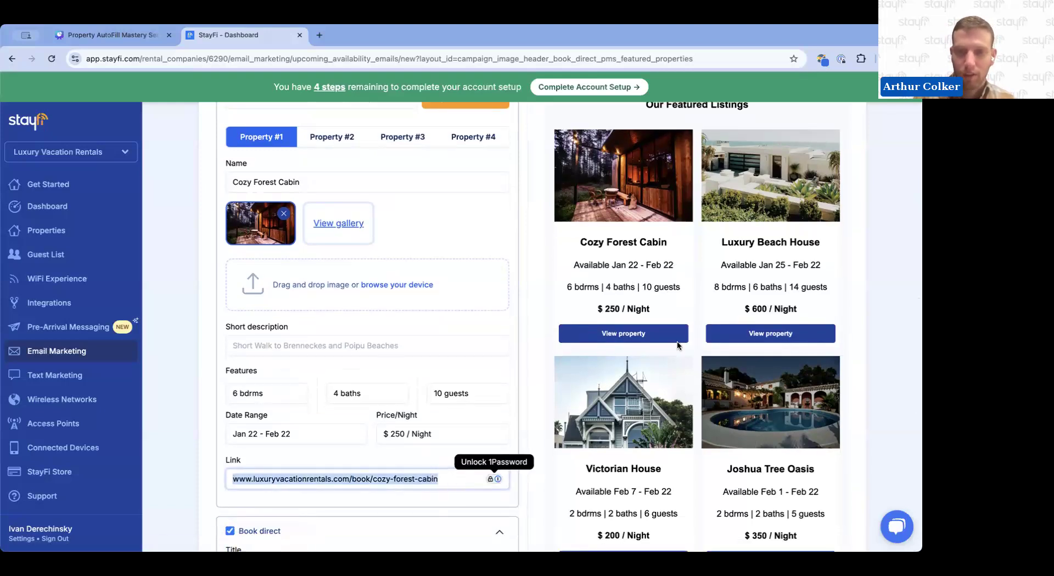
{"action": "left_click", "coordinate": [695, 395]}
{"action": "scroll", "coordinate": [659, 439], "scroll_direction": "down", "scroll_amount": 3}
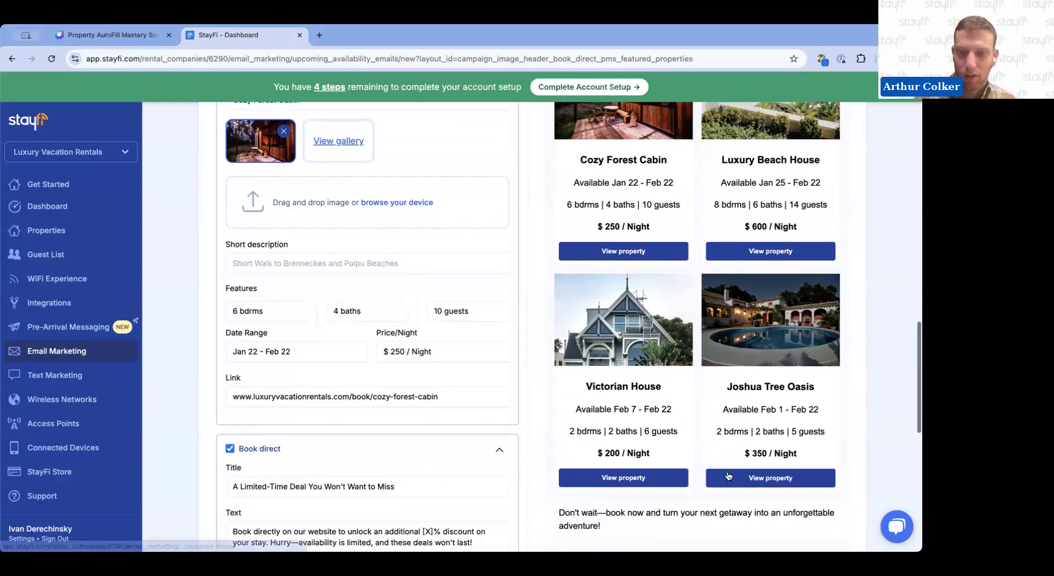
{"action": "scroll", "coordinate": [695, 337], "scroll_direction": "up", "scroll_amount": 1}
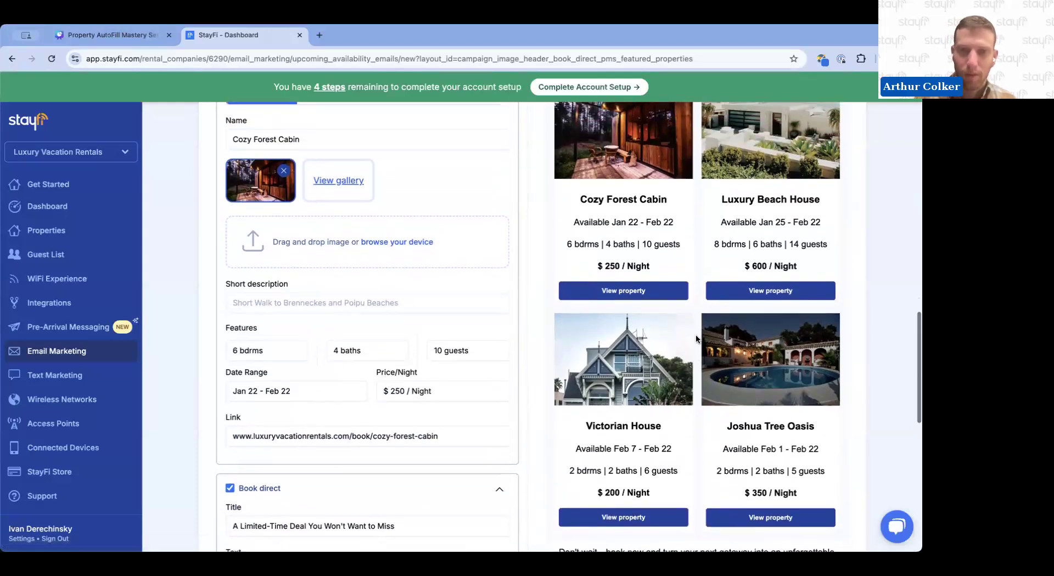
{"action": "scroll", "coordinate": [408, 238], "scroll_direction": "up", "scroll_amount": 2}
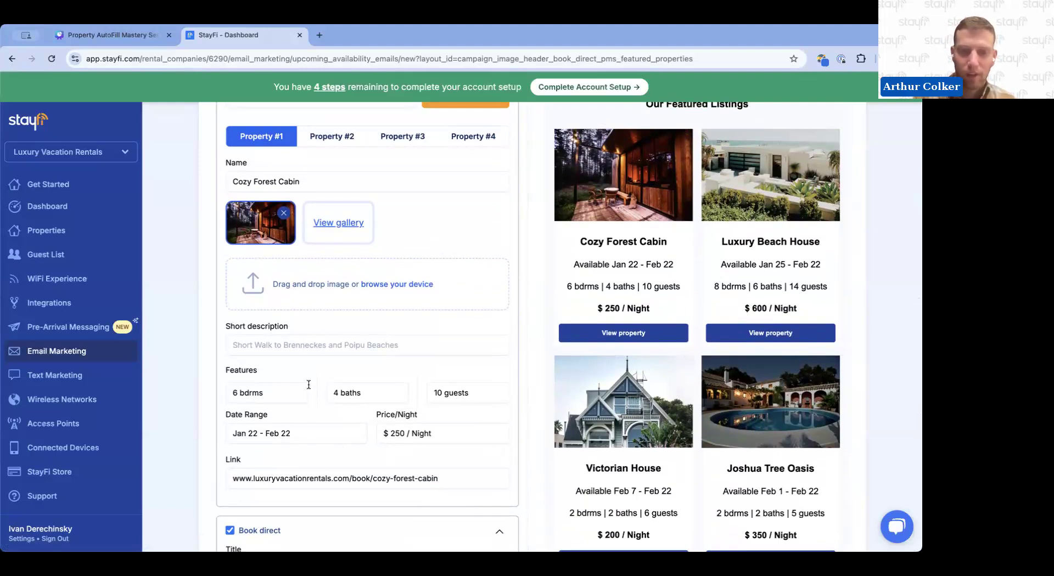
Replace the first property's 4 baths feature with Hot Tub
{"action": "left_click_drag", "start_coordinate": [376, 393], "coordinate": [316, 391]}
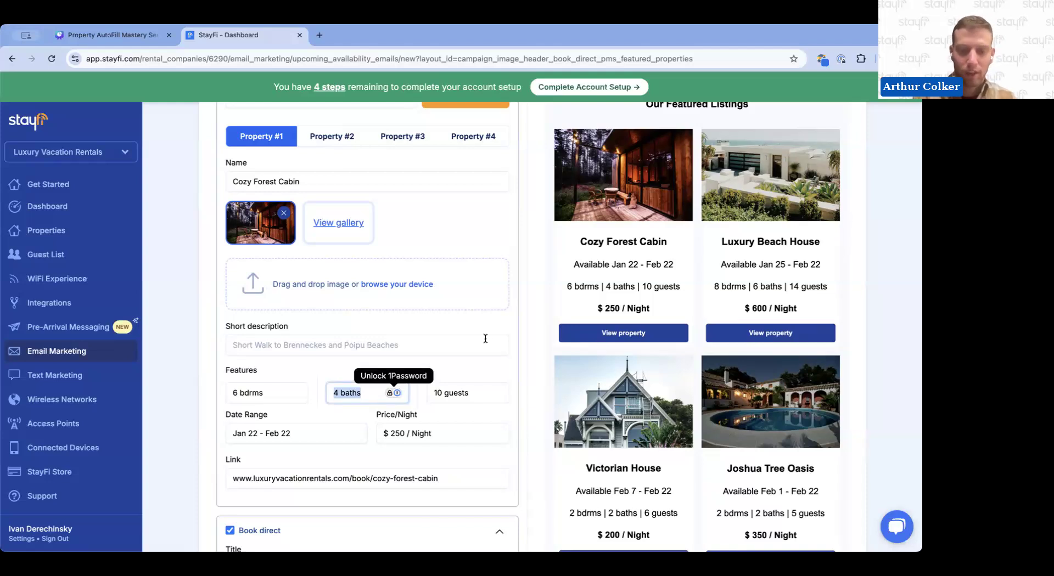
{"action": "type", "text": "Hot Tub"}
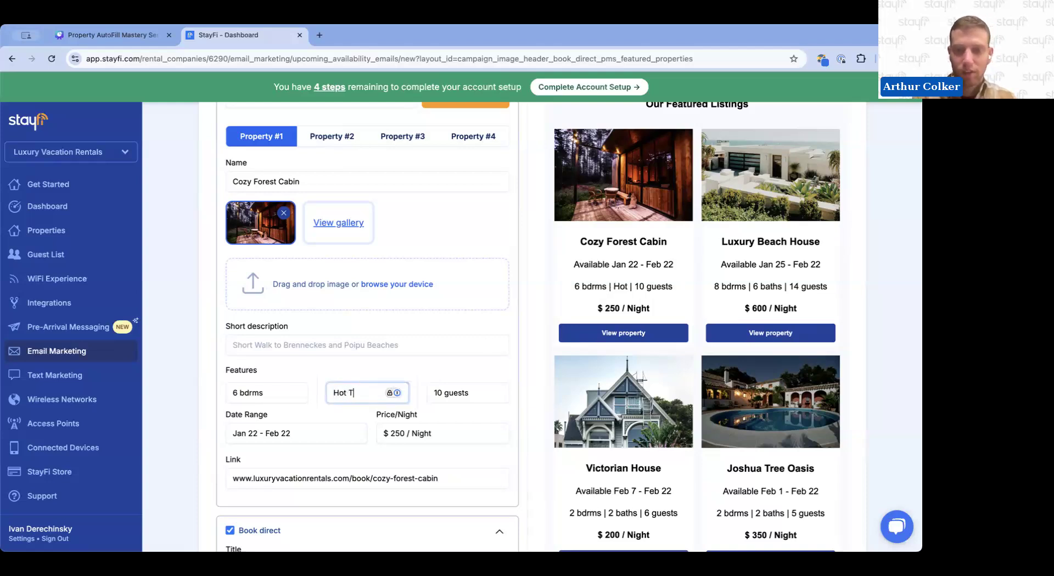
Set the Joshua Tree Oasis property's price per night to $400
{"action": "left_click", "coordinate": [532, 360]}
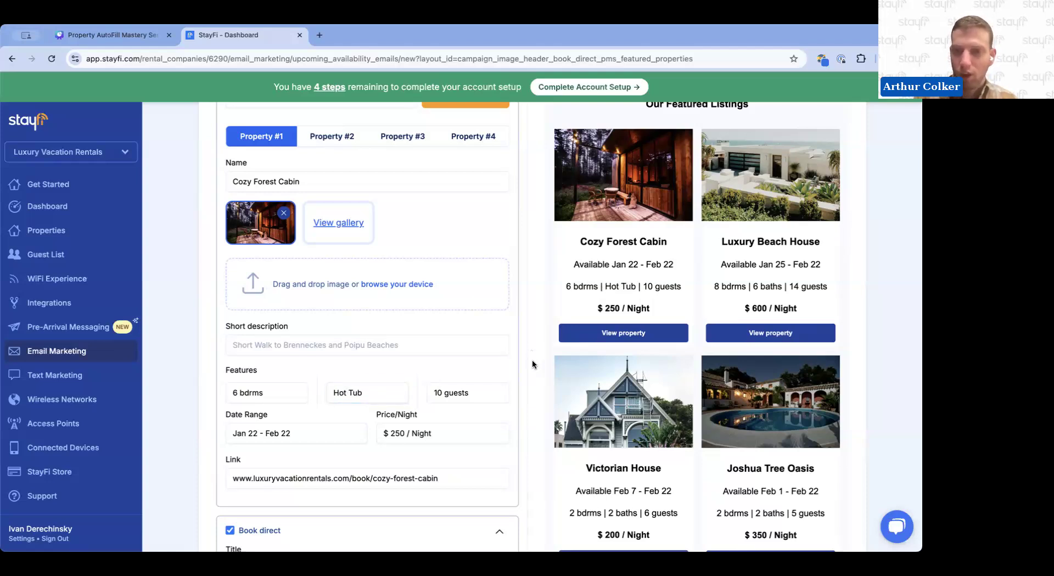
{"action": "scroll", "coordinate": [464, 326], "scroll_direction": "up", "scroll_amount": 1}
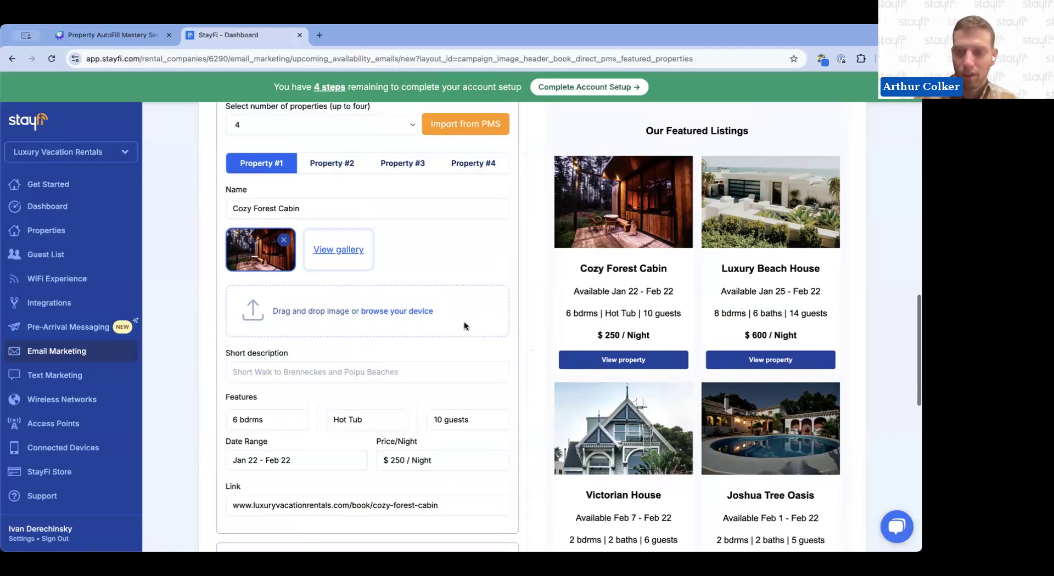
{"action": "left_click", "coordinate": [479, 177]}
{"action": "scroll", "coordinate": [712, 419], "scroll_direction": "down", "scroll_amount": 3}
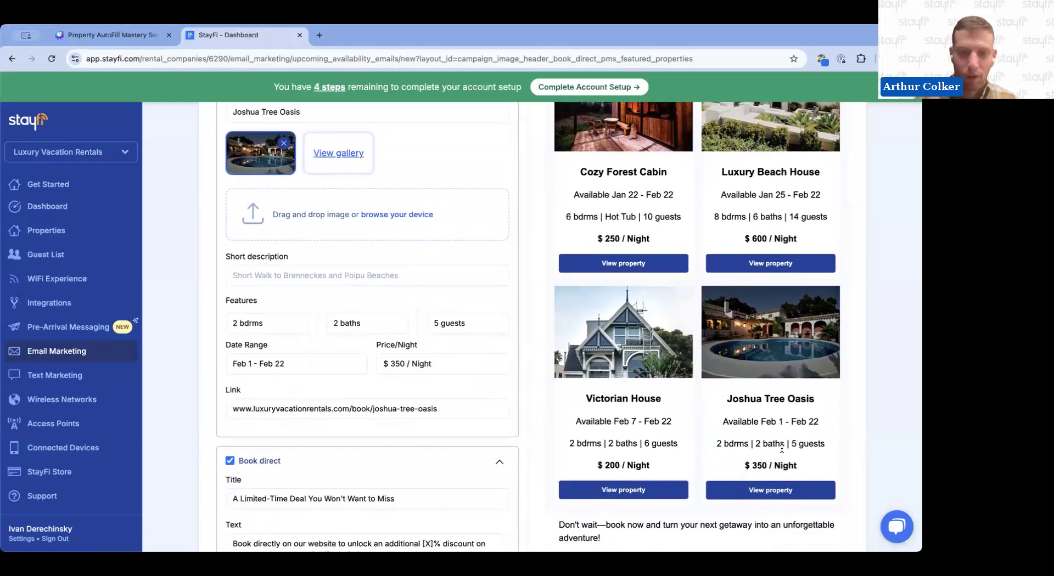
{"action": "double_click", "coordinate": [396, 364]}
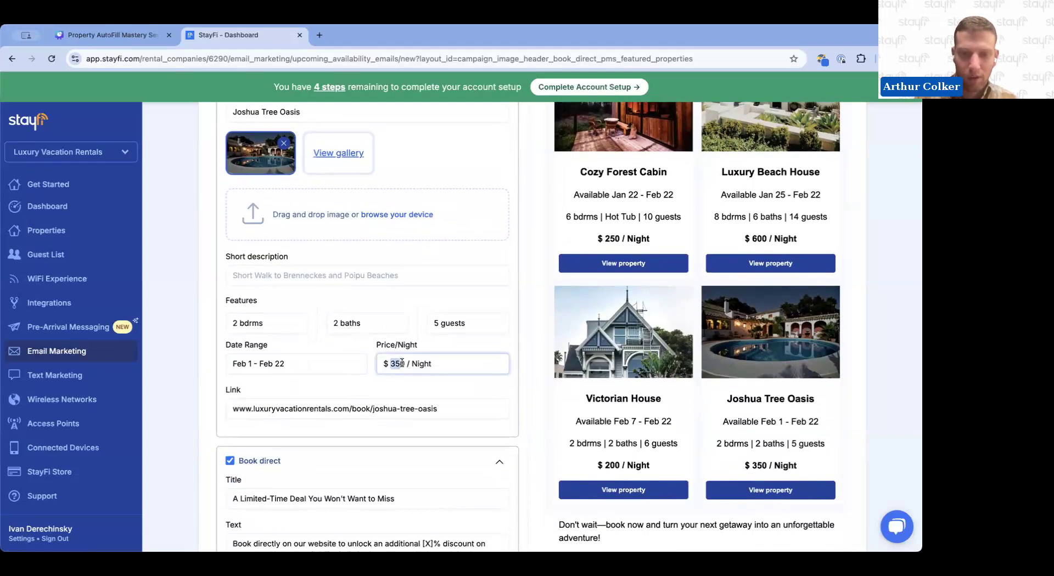
{"action": "type", "text": "400"}
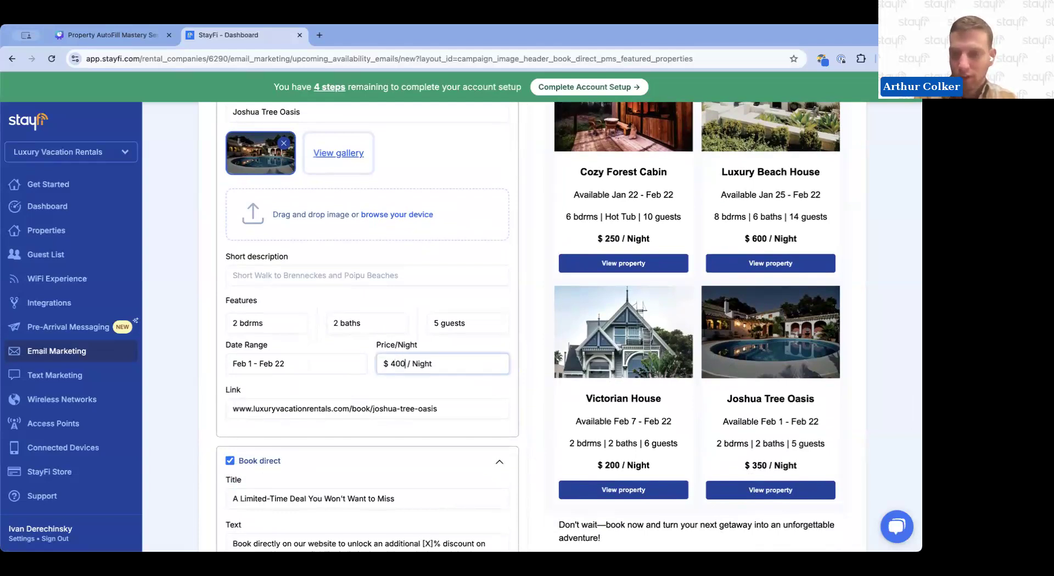
{"action": "left_click", "coordinate": [518, 374]}
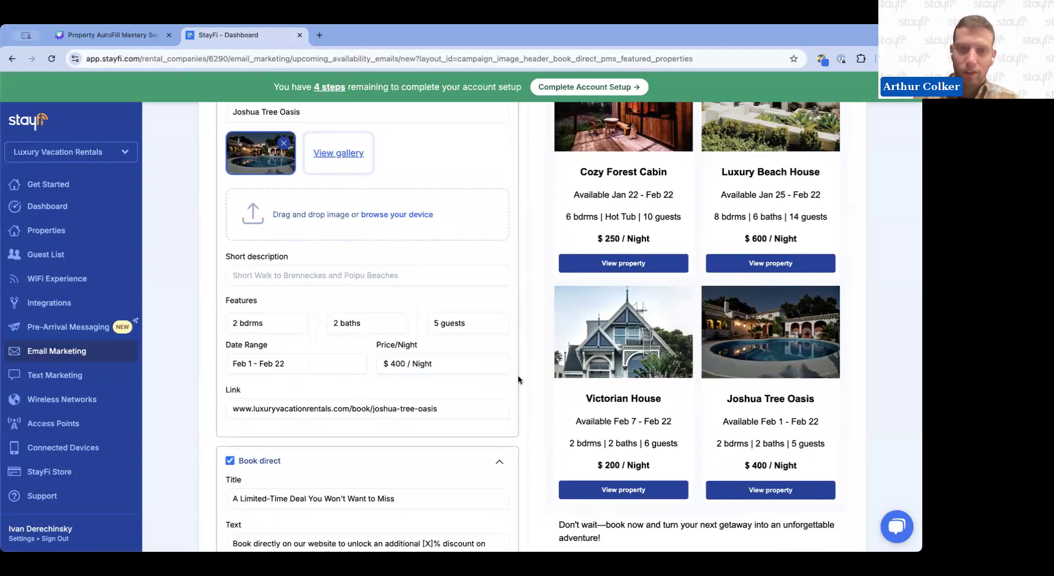
{"action": "scroll", "coordinate": [518, 374], "scroll_direction": "up", "scroll_amount": 1}
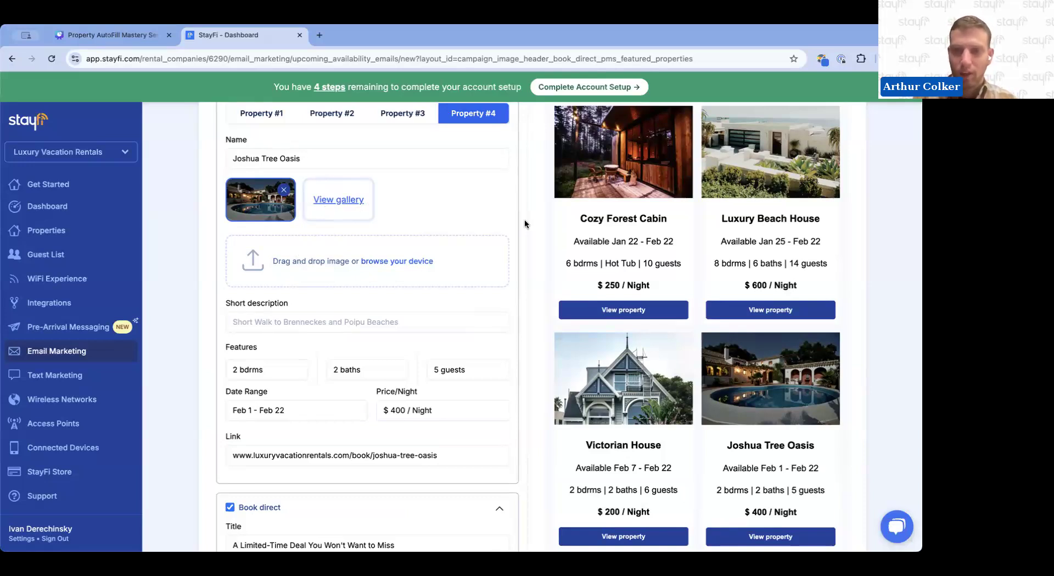
{"action": "scroll", "coordinate": [524, 224], "scroll_direction": "up", "scroll_amount": 1}
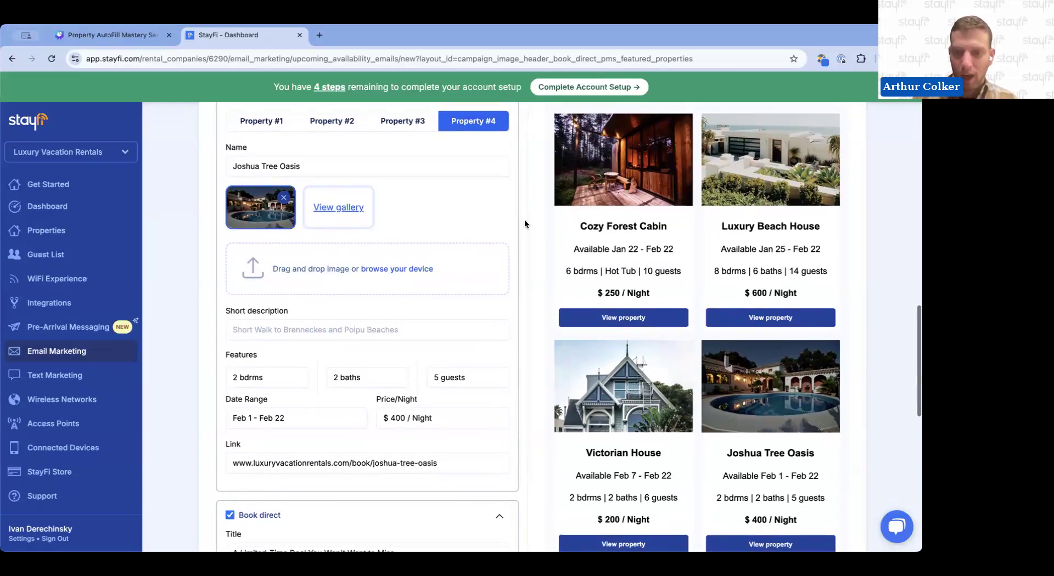
{"action": "scroll", "coordinate": [525, 224], "scroll_direction": "down", "scroll_amount": 1}
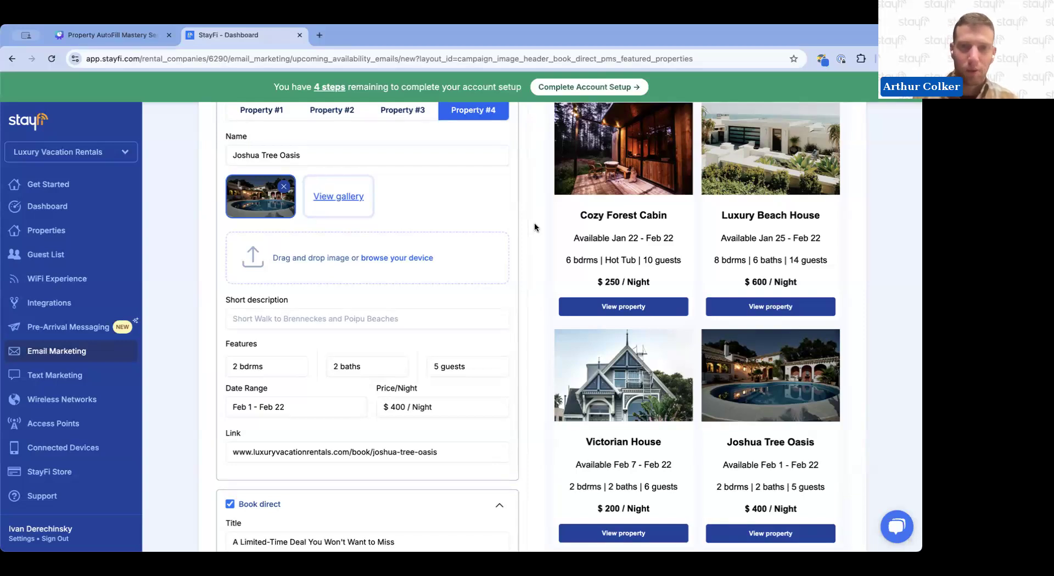
Switch to the Canva presentation and open the presenting options on the Questions? slide
{"action": "left_click", "coordinate": [137, 41]}
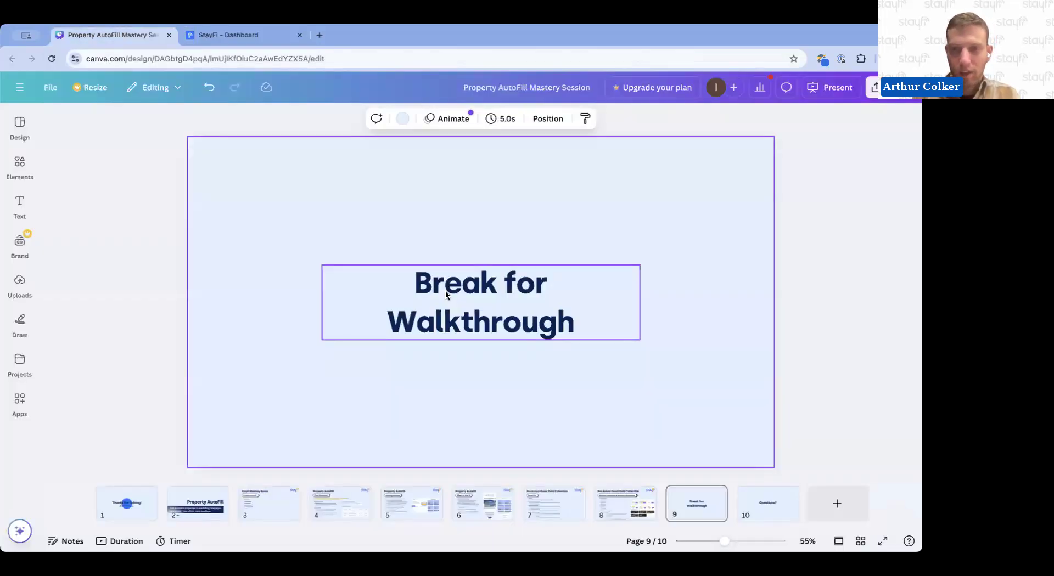
{"action": "left_click", "coordinate": [762, 497]}
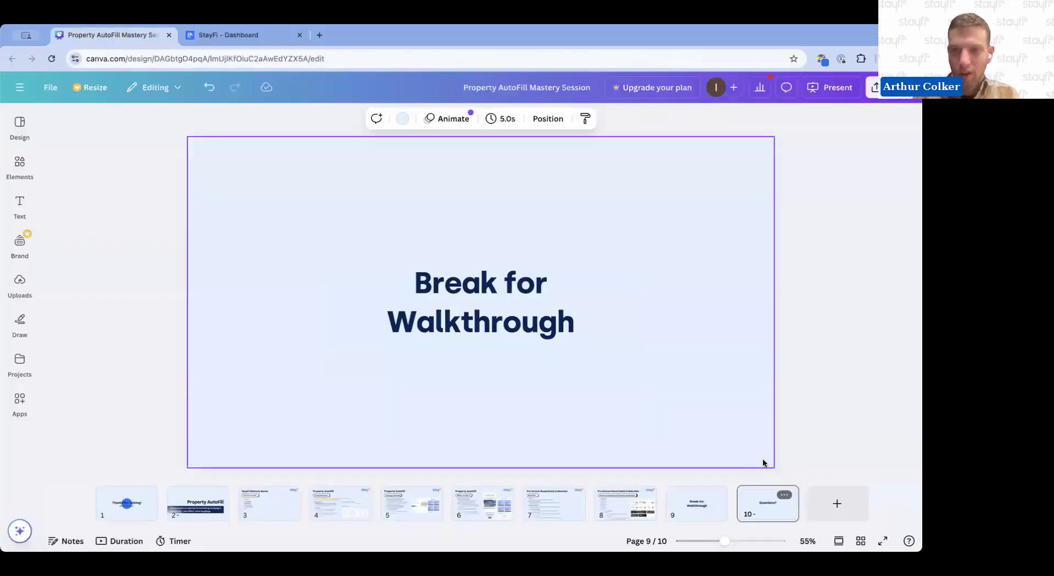
{"action": "left_click", "coordinate": [833, 91]}
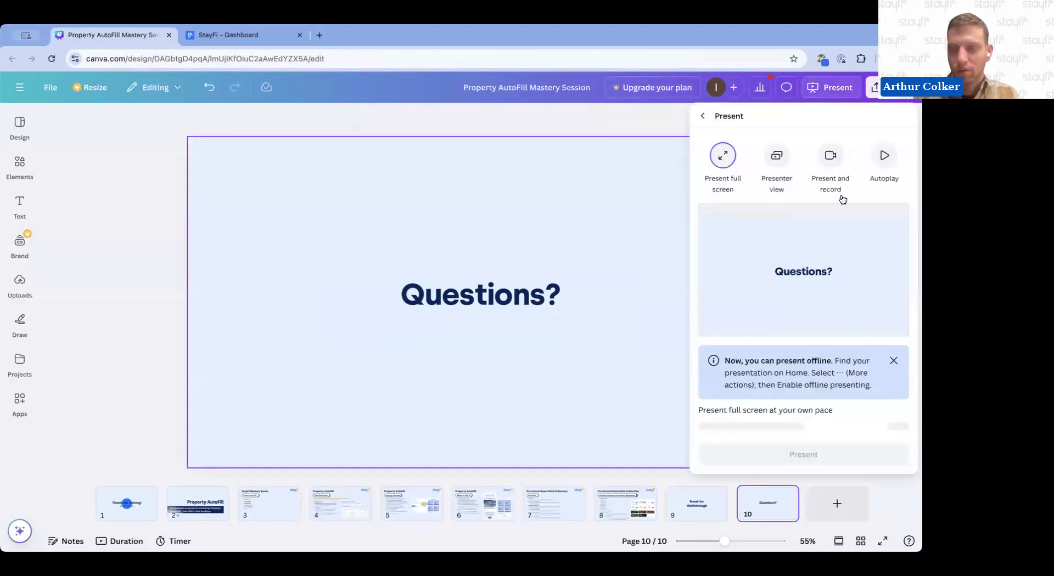